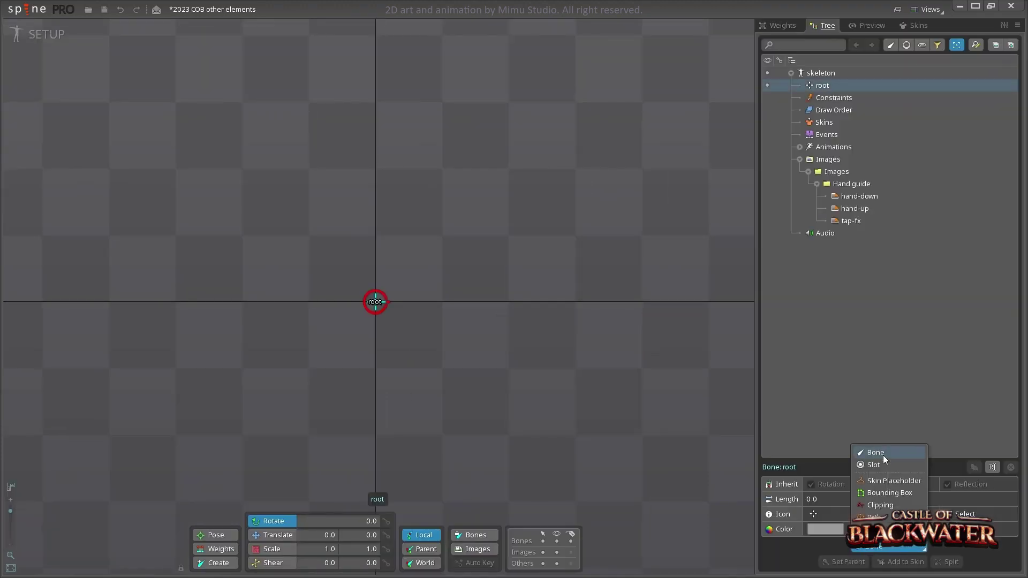
- Add a Hand-guide bone, reparent hand-up under it, and name bone_hand-up_01
click(882, 455)
text(Hand-guide)
key(Return)
click(854, 220)
click(847, 562)
click(836, 97)
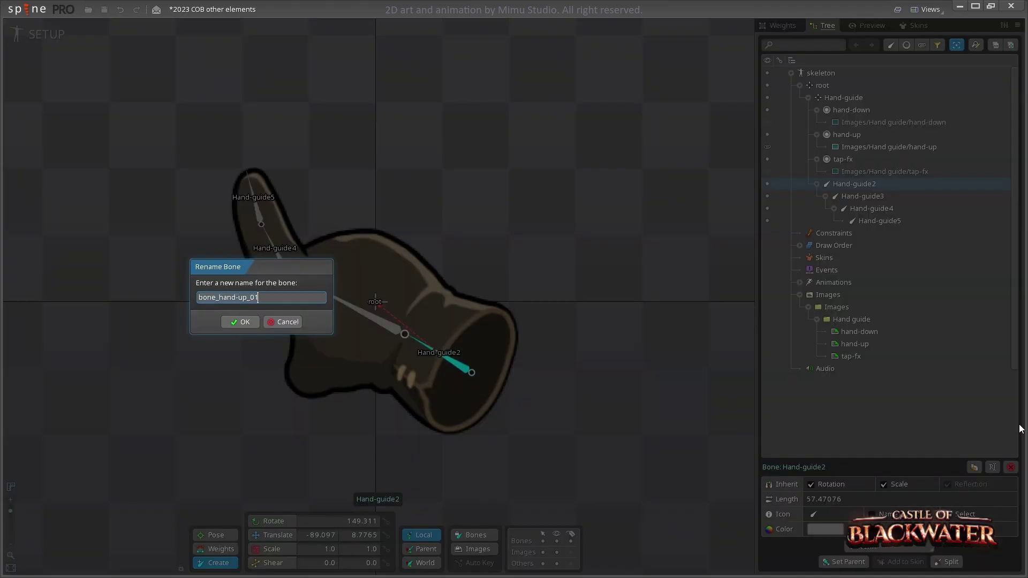
key(Return)
- Add hull vertices near the thumb of the hand-up mesh and finish editing it
key(c)
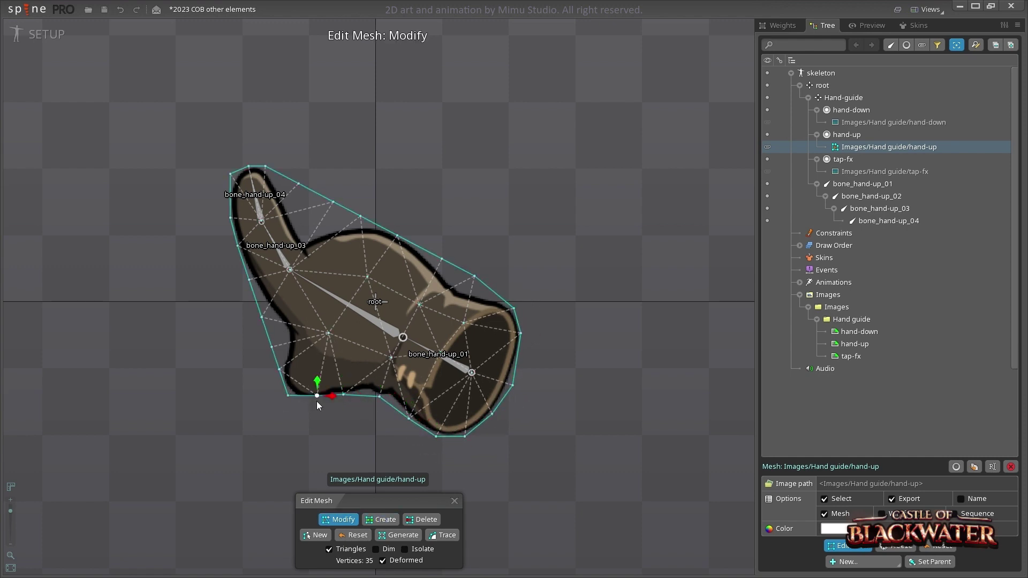
click(282, 190)
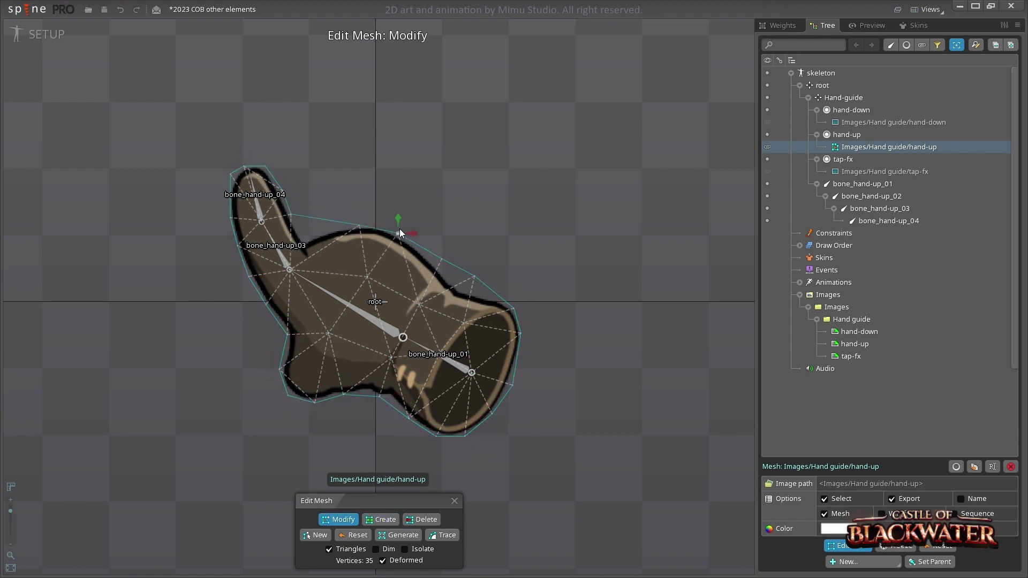
click(360, 225)
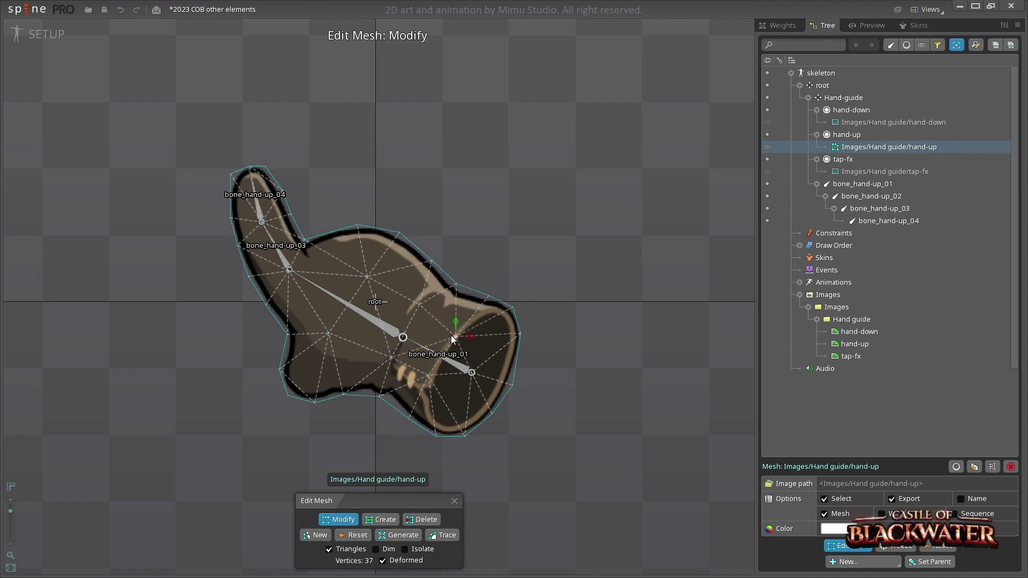
key(Escape)
- Draw the hand-down bone chain from the cuff toward the fingertip and nudge it into place
click(823, 122)
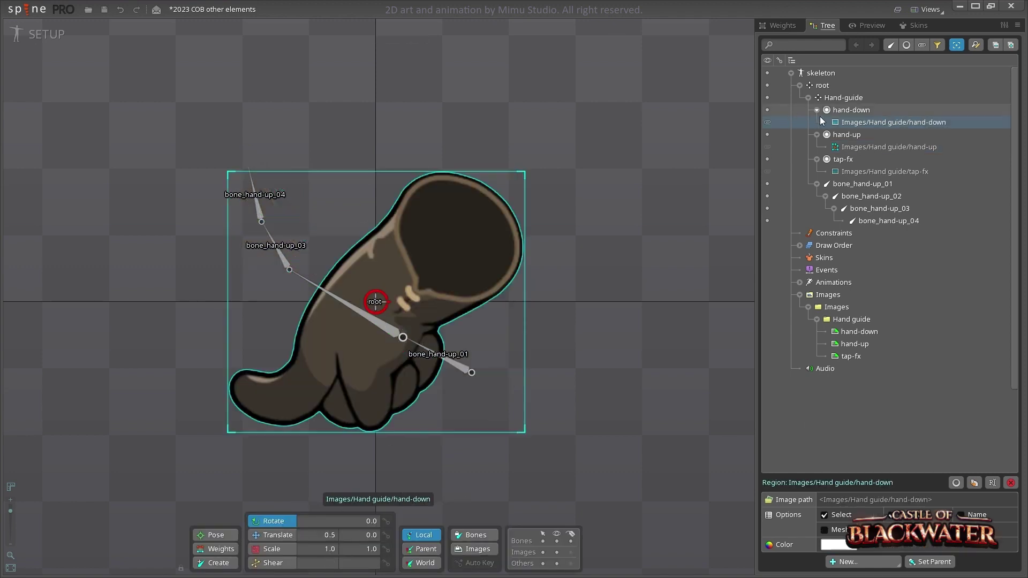
key(b)
drag(466, 229, 331, 347)
drag(331, 347, 295, 397)
drag(295, 397, 236, 389)
key(v)
drag(464, 226, 467, 230)
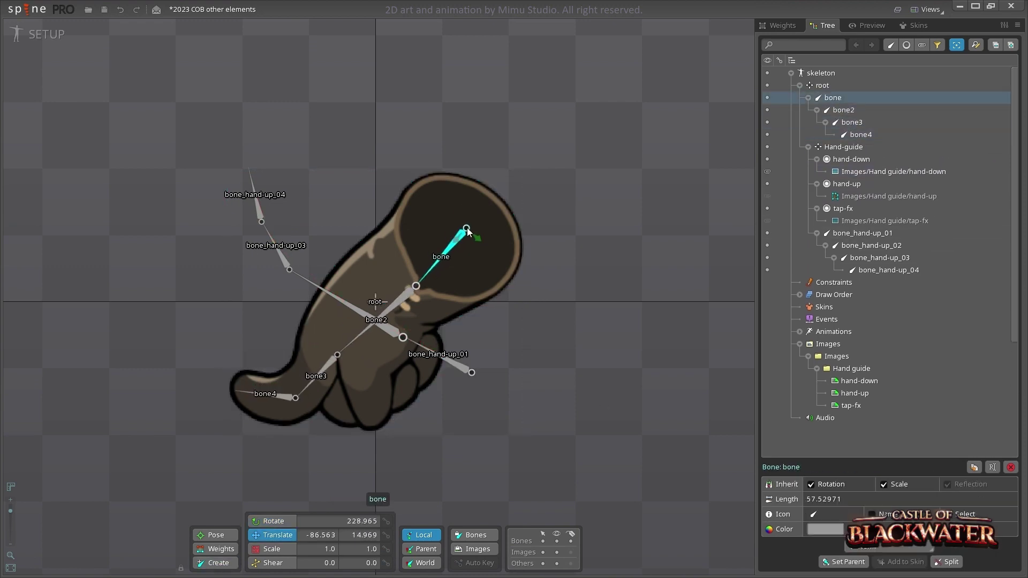
- Rename the first new bone to bone_hand-down_01
shift+click(860, 135)
key(F2)
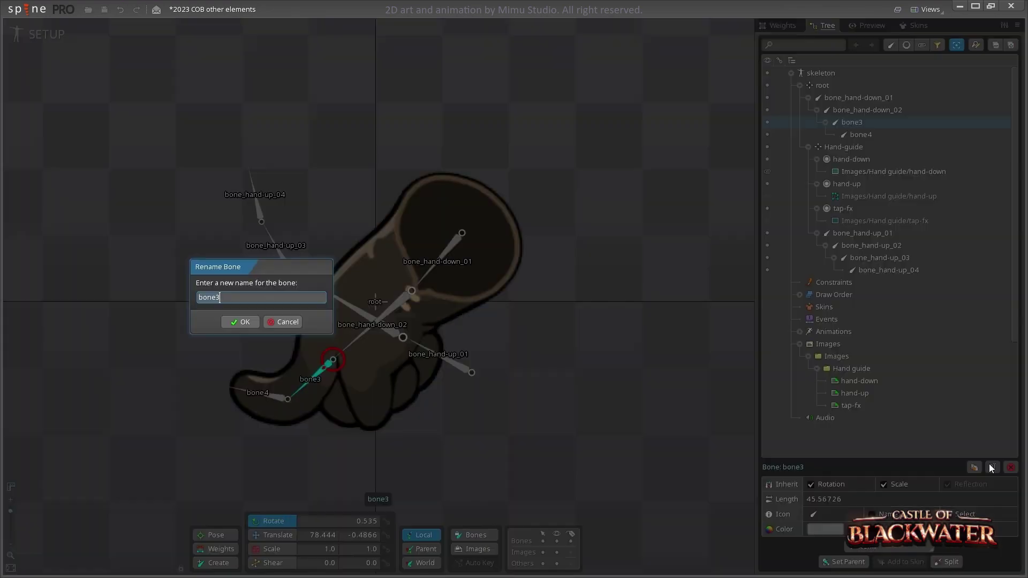
text(bone_hand-down_01)
key(Return)
- Build a mesh for the hand-down attachment
click(893, 171)
click(380, 519)
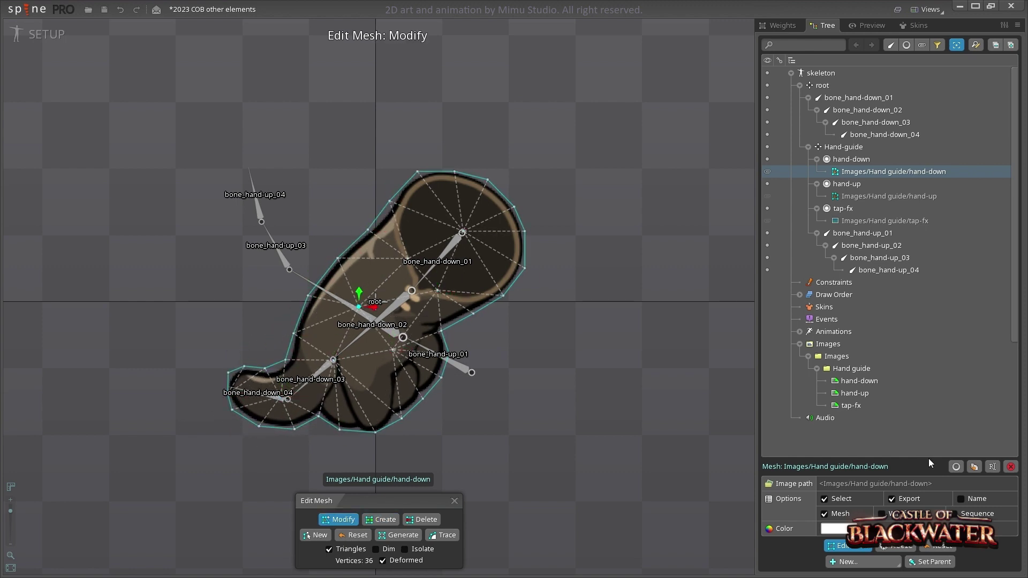
key(Escape)
- Draw a bone named bone_tap-fx_01 across the tap-fx burst
click(767, 220)
drag(374, 302, 420, 303)
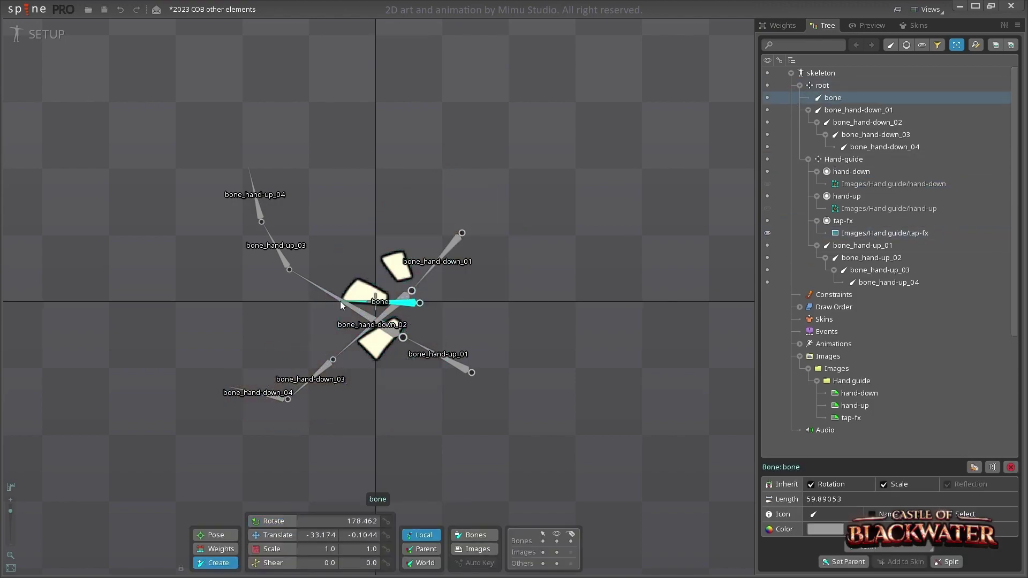
key(F2)
text(bone_tap-fx_01)
key(Return)
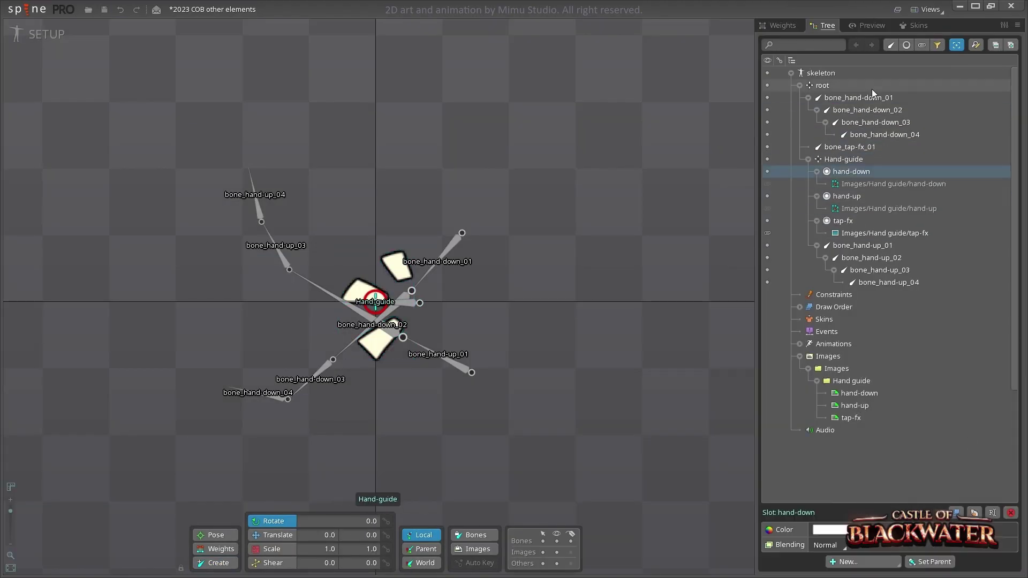
- Parent the hand-down and tap-fx slots under their own bones, then enter Animate mode
click(856, 98)
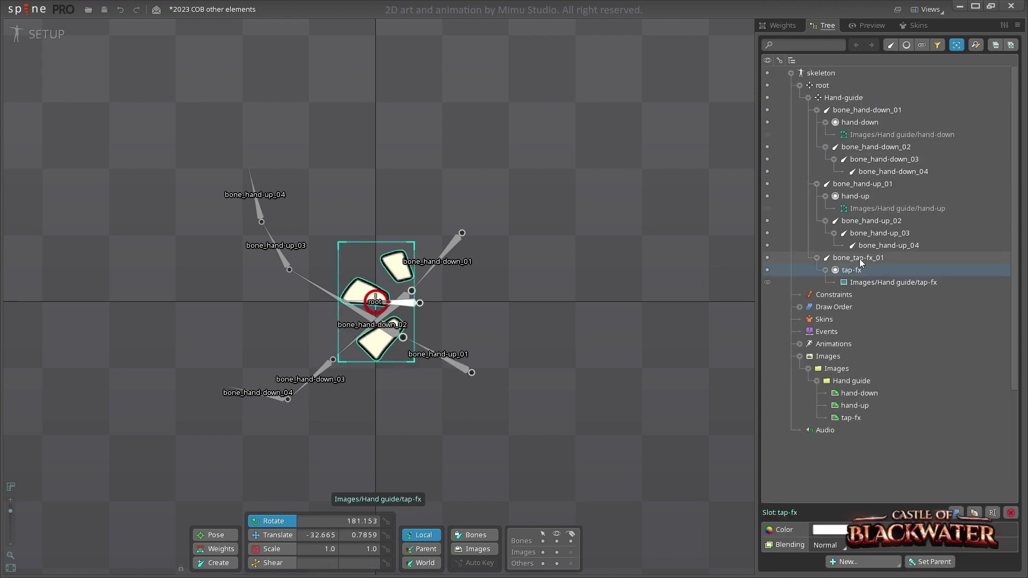
click(768, 208)
click(902, 134)
click(47, 33)
- Bind the hand-down bones to the hand-down mesh in Weights view
click(842, 25)
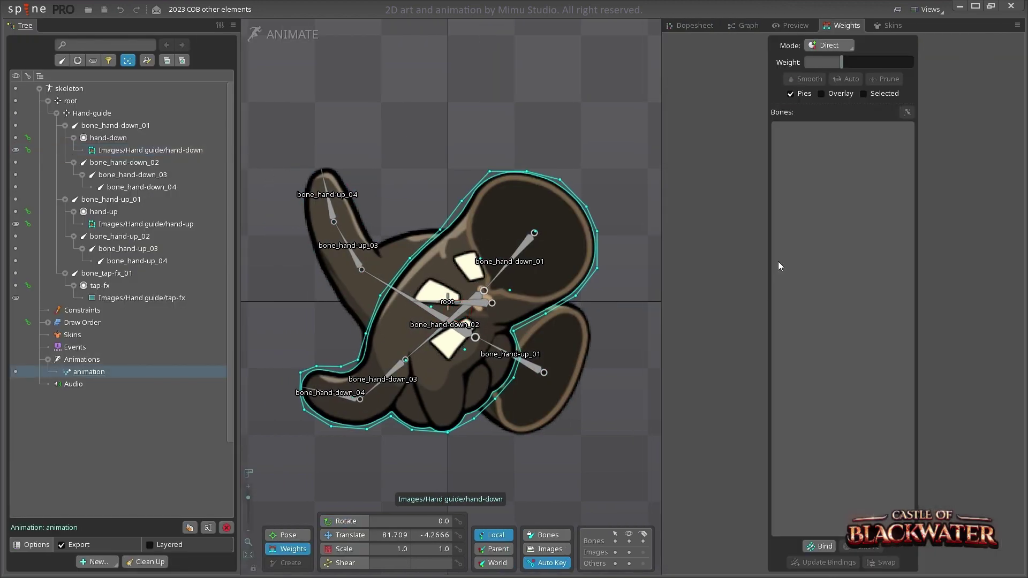
click(819, 546)
click(345, 399)
- Raise bone_hand-down_02's vertex weights and bend it to check the deformation
click(124, 162)
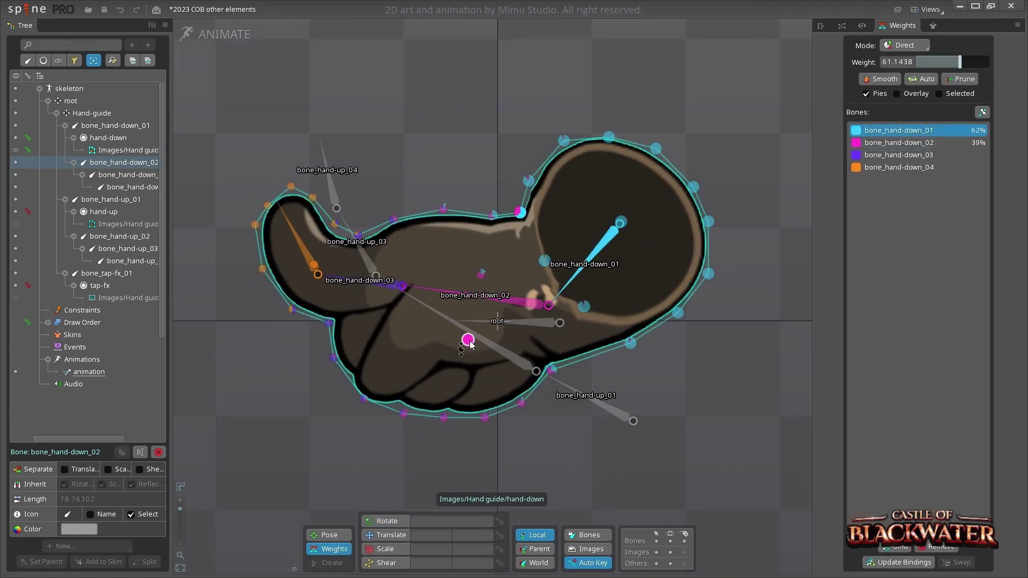
mouse_move(554, 203)
mouse_down()
mouse_move(530, 181)
mouse_move(707, 259)
mouse_up()
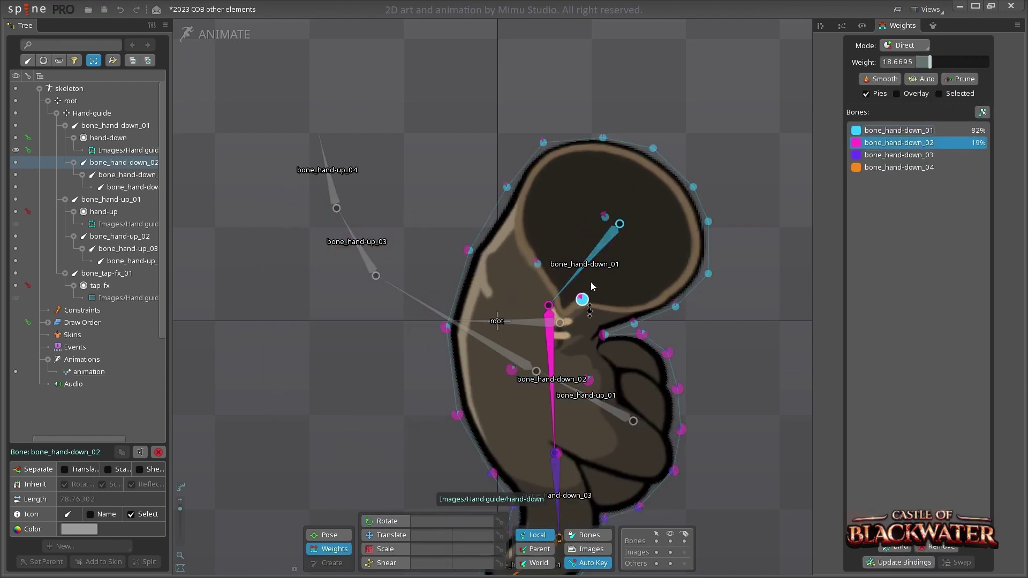
click(669, 343)
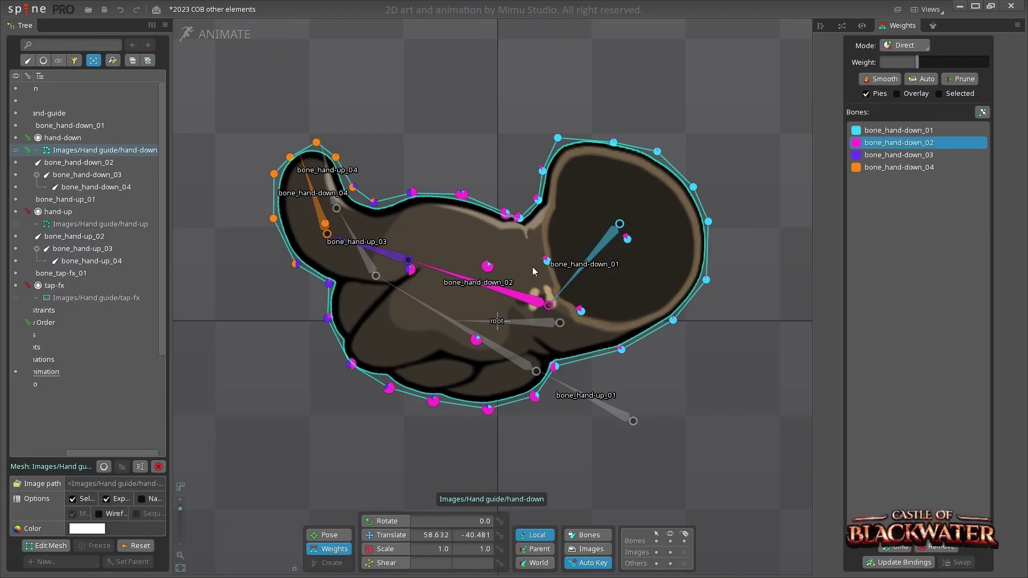
key(c)
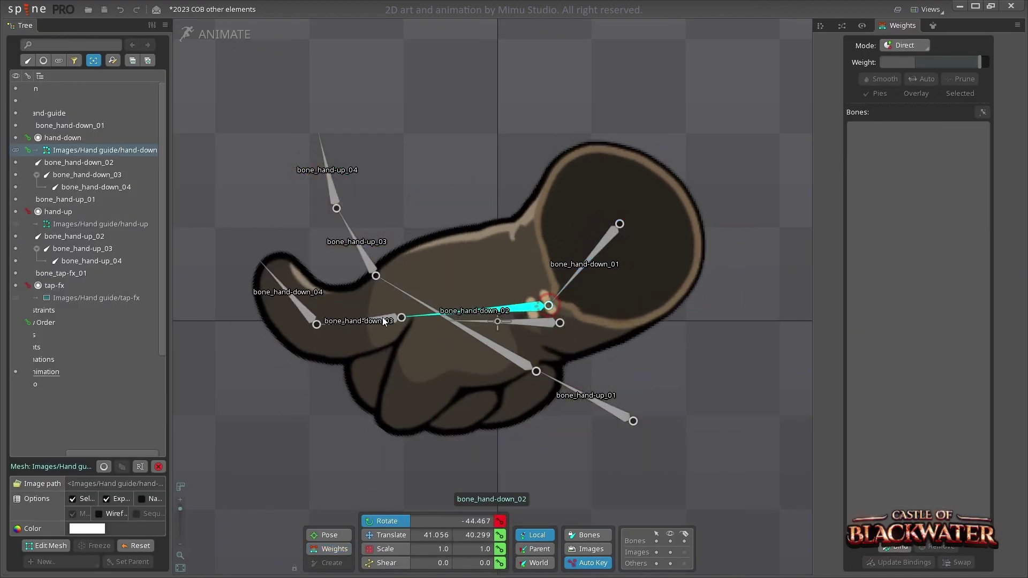
drag(451, 348, 477, 270)
key(w)
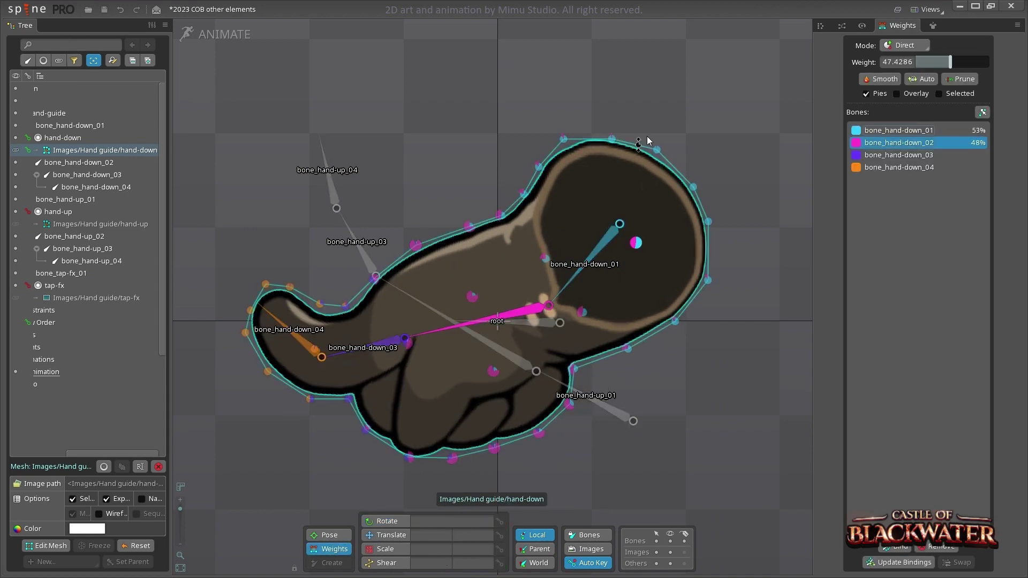
- Adjust bone_hand-down_03's vertex weights and test by bending the lower finger
click(458, 185)
mouse_move(458, 185)
mouse_down()
mouse_move(637, 313)
mouse_move(583, 371)
mouse_up()
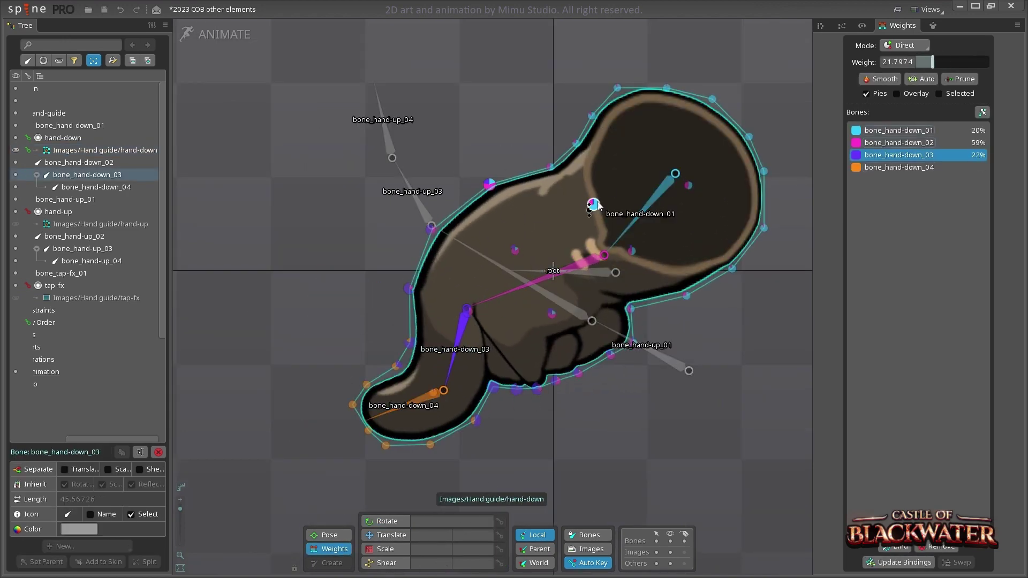
key(c)
key(w)
key(c)
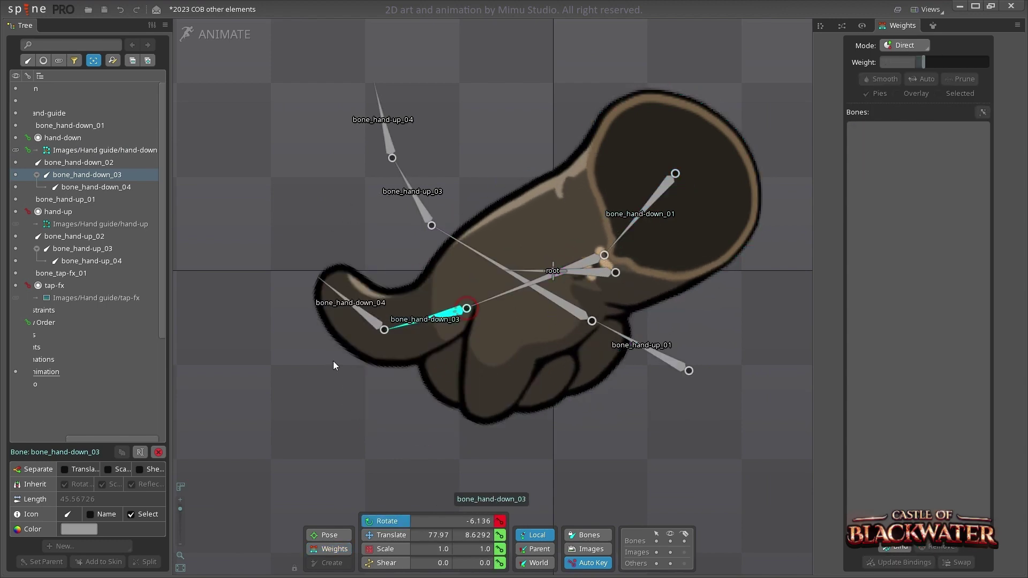
key(w)
key(c)
mouse_move(423, 316)
mouse_down()
mouse_move(393, 399)
mouse_move(417, 411)
mouse_up()
- Weight fingertip and lower-palm vertices to bone_hand-down_04 and bend it to test
click(393, 400)
key(w)
click(439, 340)
click(513, 414)
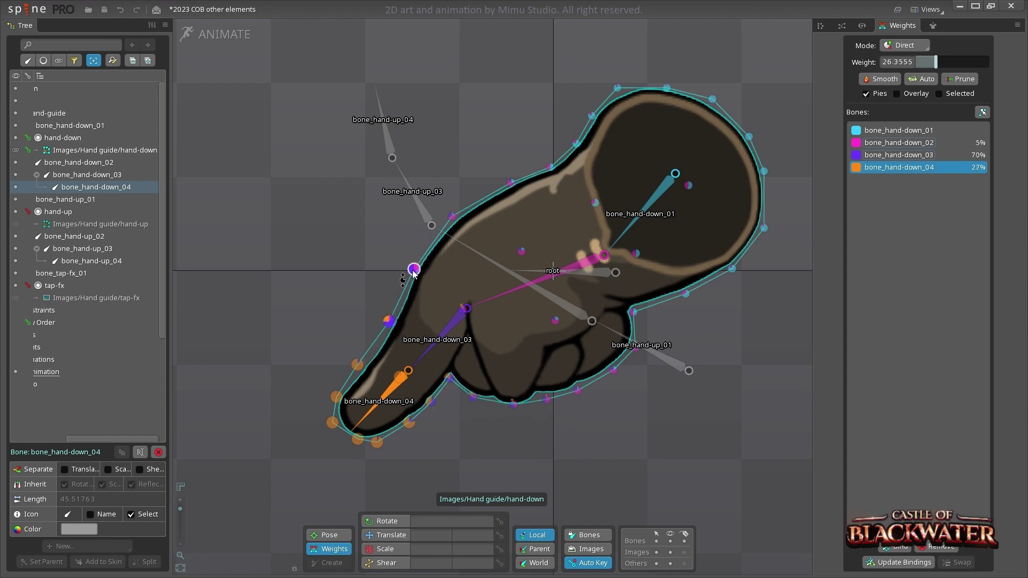
key(c)
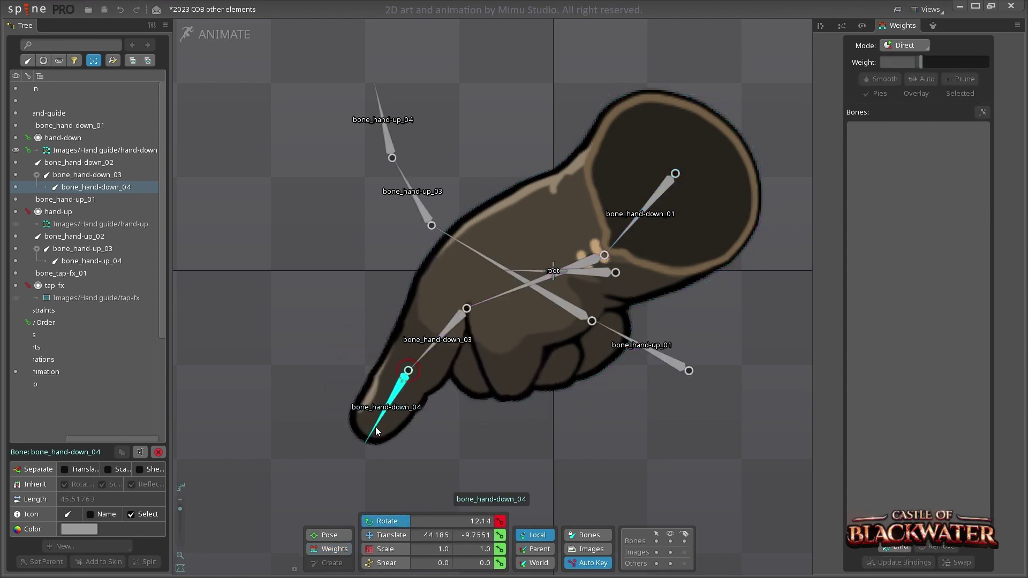
mouse_move(352, 428)
mouse_down()
mouse_move(361, 451)
mouse_move(346, 419)
mouse_move(264, 360)
mouse_up()
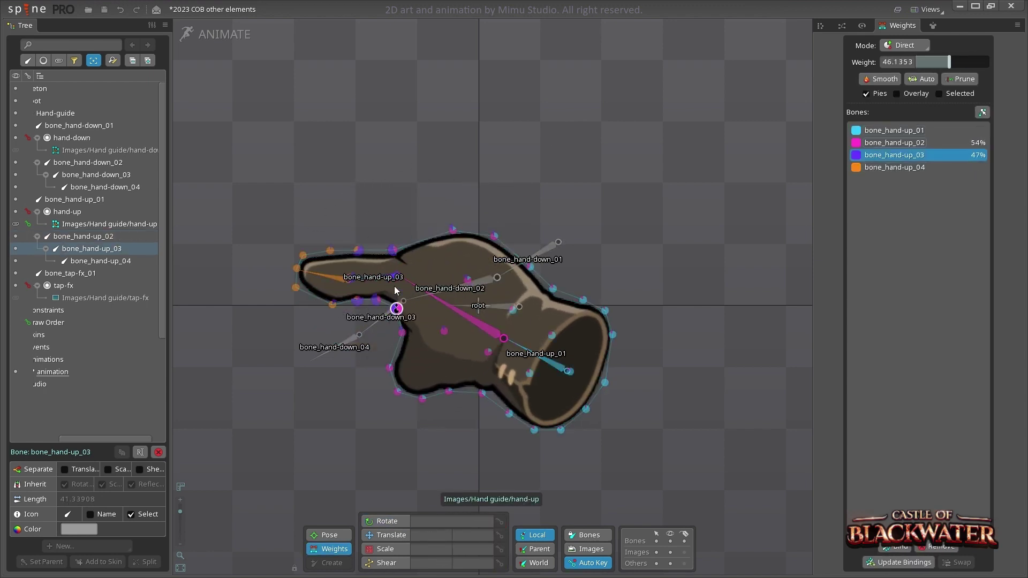
- Raise bone_hand-up_03's vertex weights, test by bending the finger left, then return to setup pose
drag(395, 290, 413, 341)
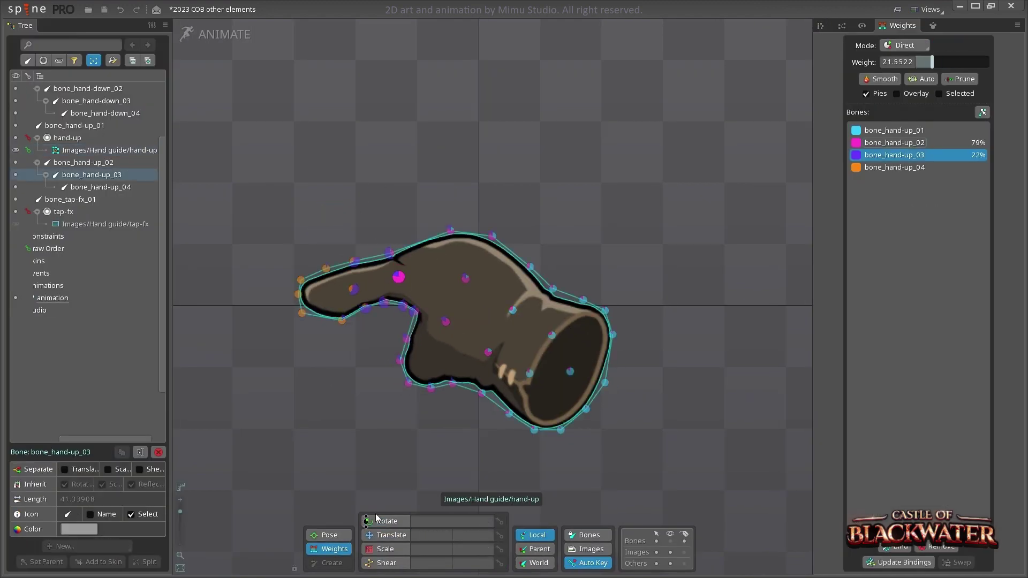
drag(405, 379, 410, 333)
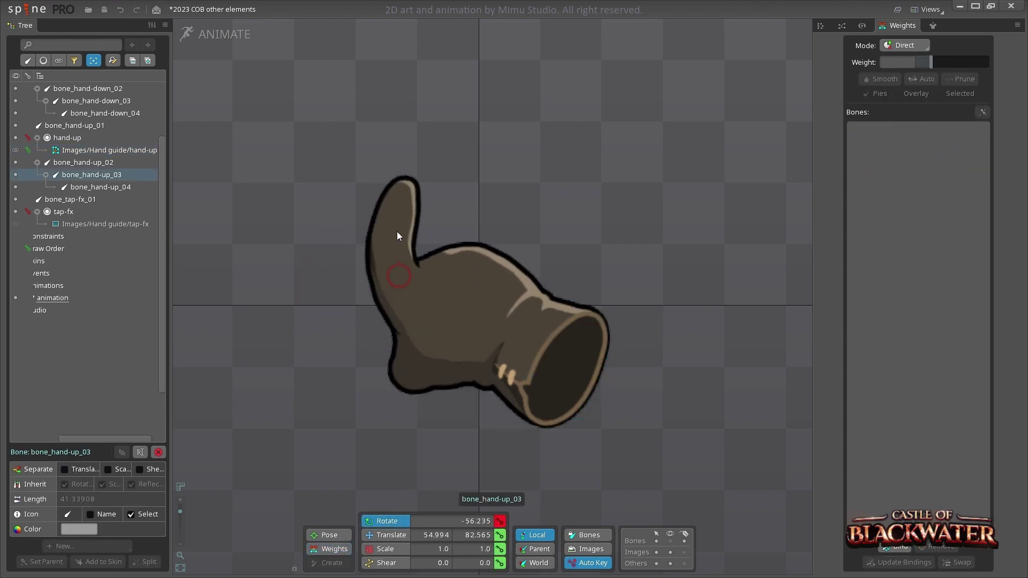
key(c)
drag(396, 321, 327, 283)
click(327, 284)
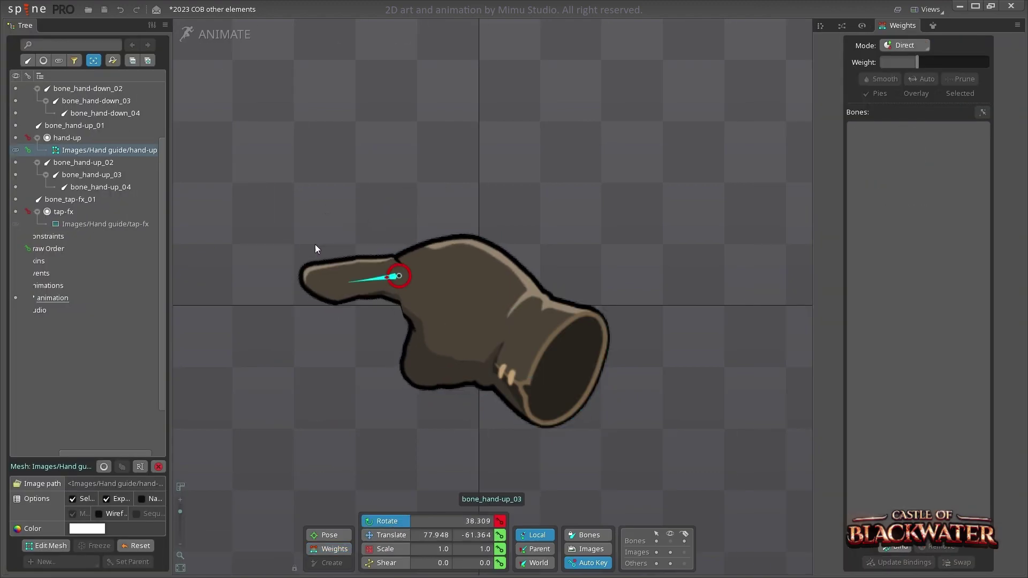
key(ctrl+Tab)
key(ctrl+Tab)
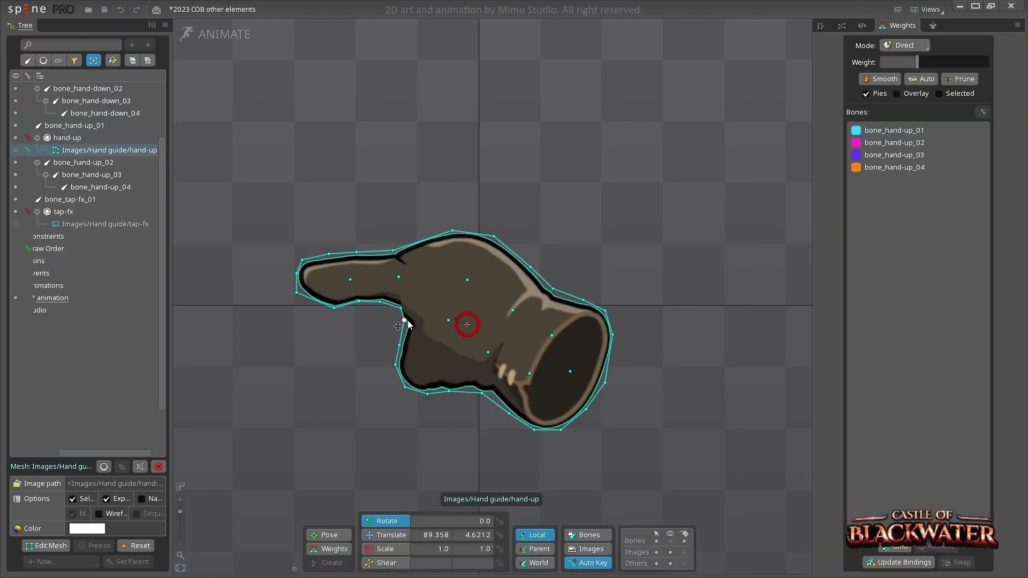
- Weight the finger and fingertip vertices to bone_hand-up_04 and bone_hand-up_03
click(383, 270)
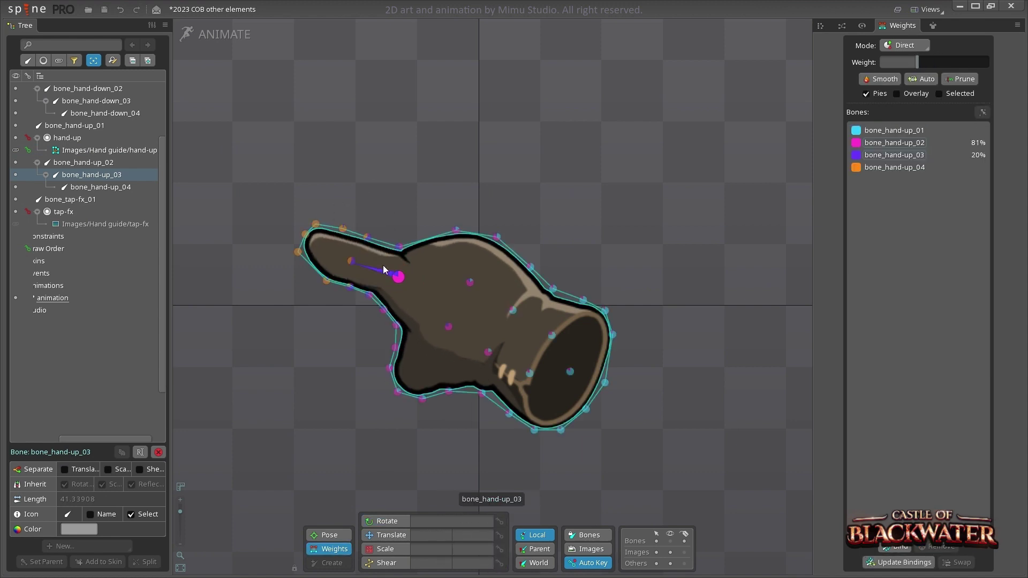
click(379, 276)
click(380, 212)
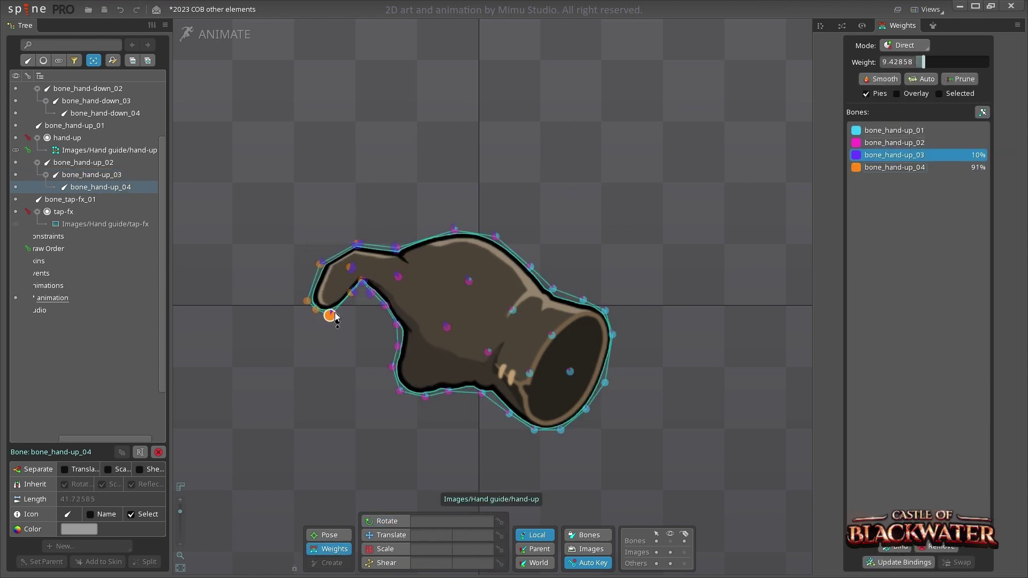
click(343, 519)
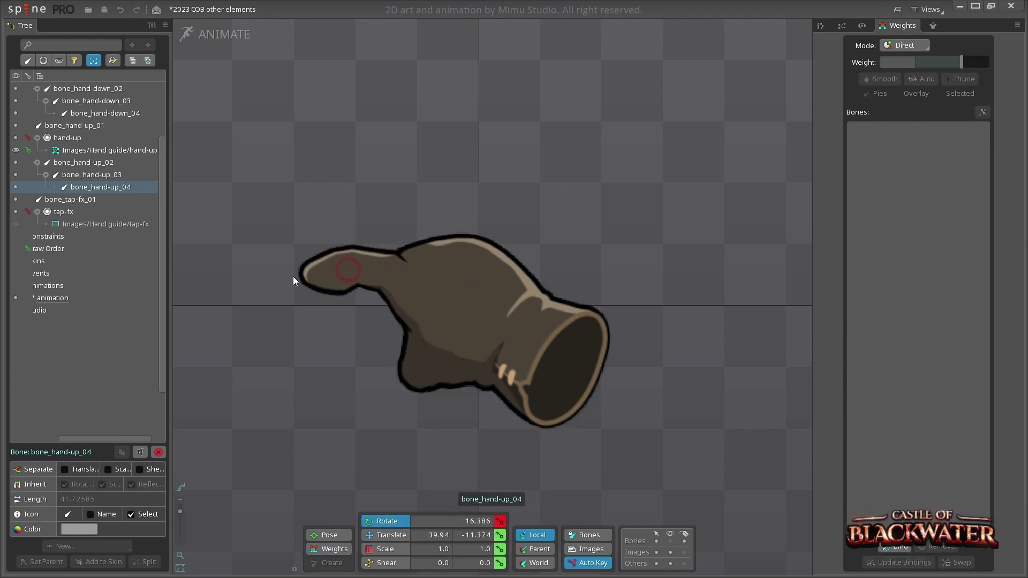
click(367, 266)
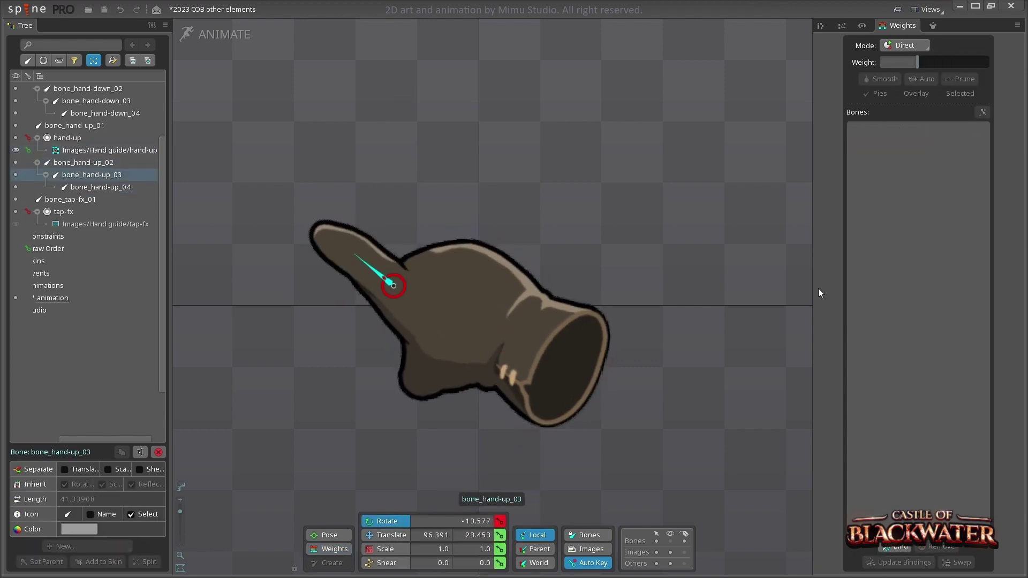
- Undo the last two changes and hide the open hand so only pointing shows
key(ctrl+z)
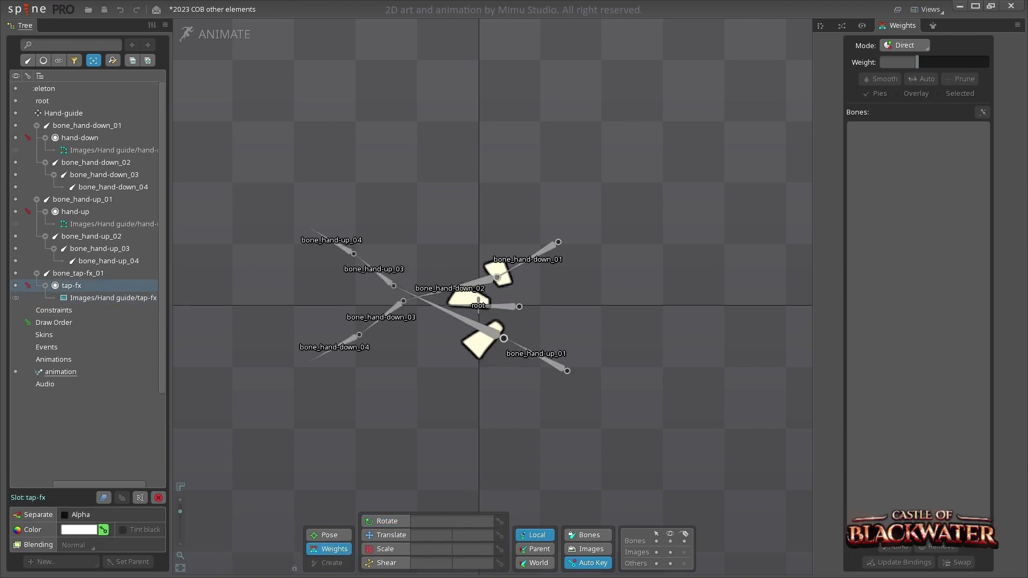
key(ctrl+z)
key(ctrl+z)
key(ctrl+z)
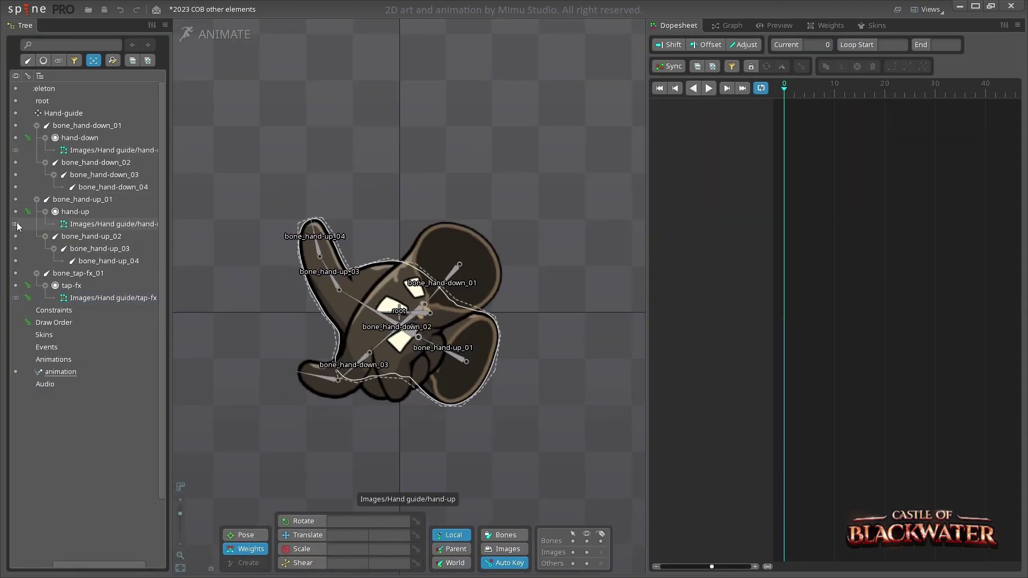
click(16, 225)
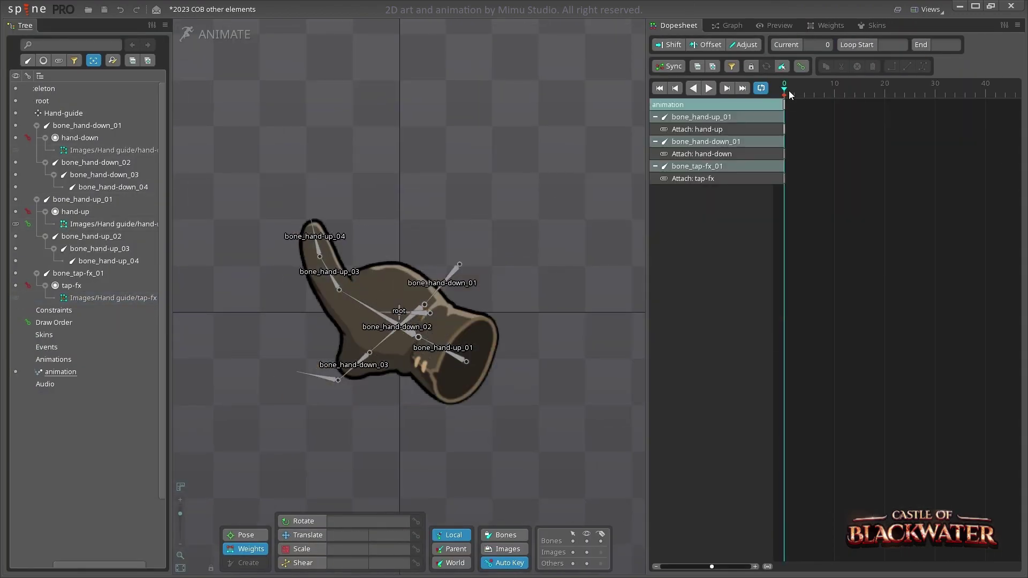
- Key the pointing-hand finger bone rotations across frames 0–30
click(834, 91)
drag(339, 289, 375, 230)
click(884, 91)
mouse_move(444, 182)
mouse_down()
mouse_move(466, 172)
mouse_move(482, 300)
mouse_up()
click(934, 91)
drag(460, 342, 298, 321)
click(839, 102)
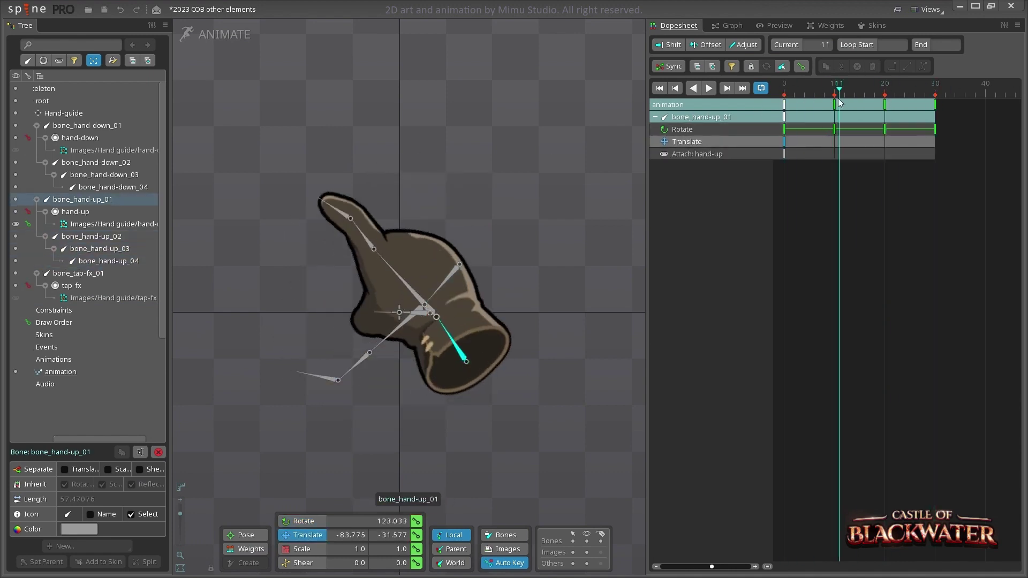
drag(839, 102, 934, 102)
- Show the open hand at frame 30 and key the four hand-down bones' rotations through frame 60
drag(647, 267, 580, 267)
click(16, 150)
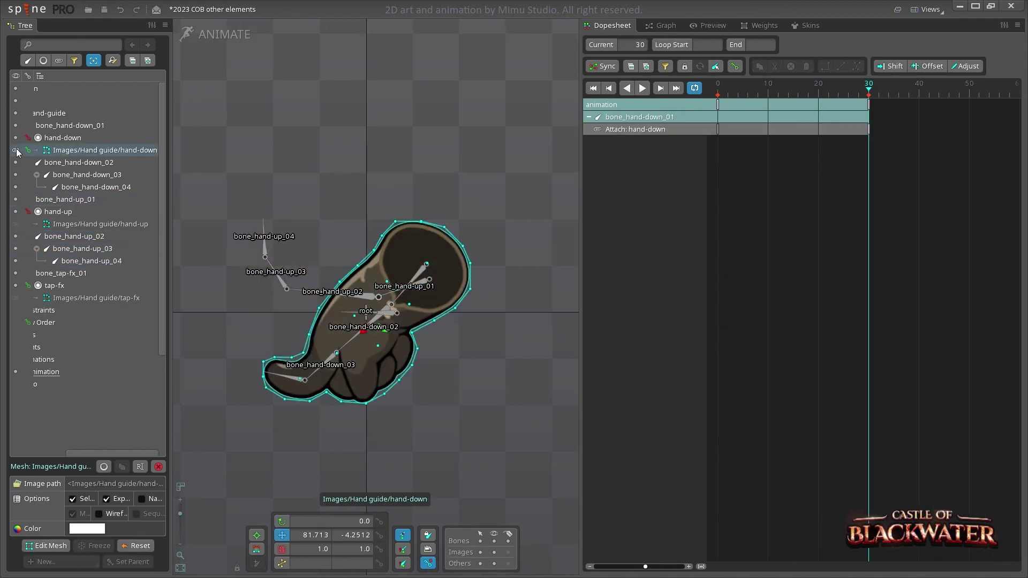
shift+click(146, 188)
click(919, 91)
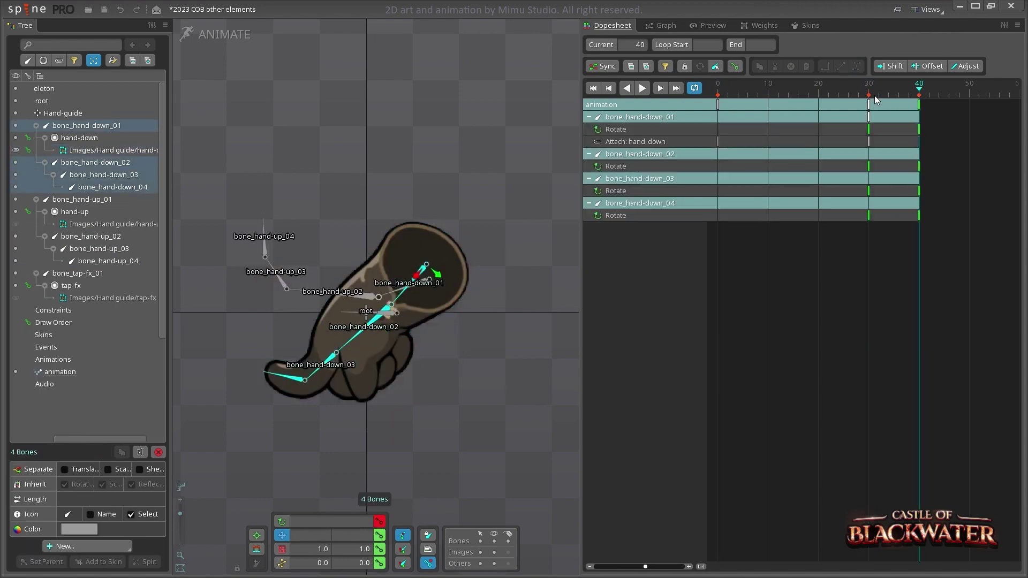
click(512, 126)
key(ctrl+v)
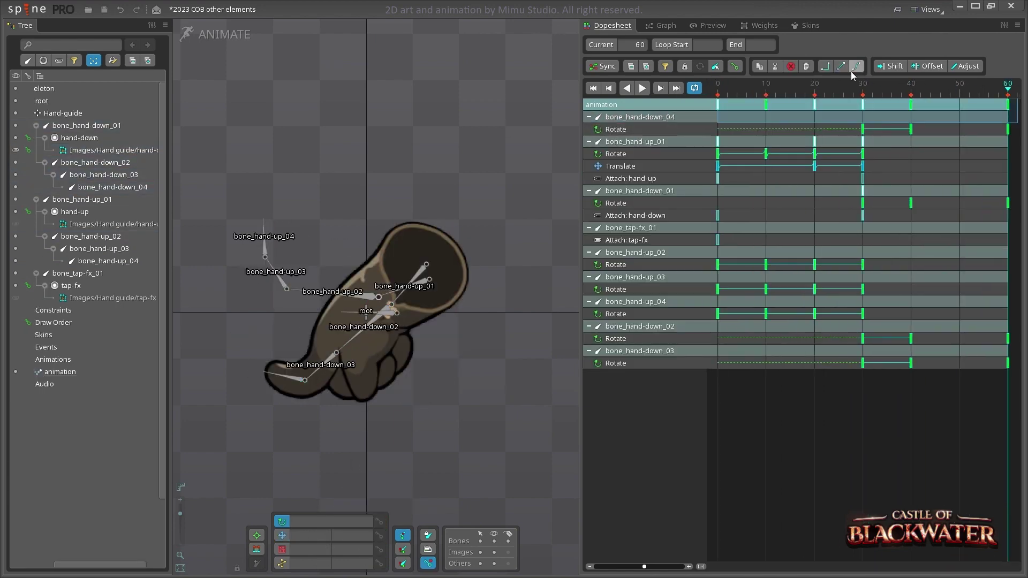
click(420, 335)
click(662, 25)
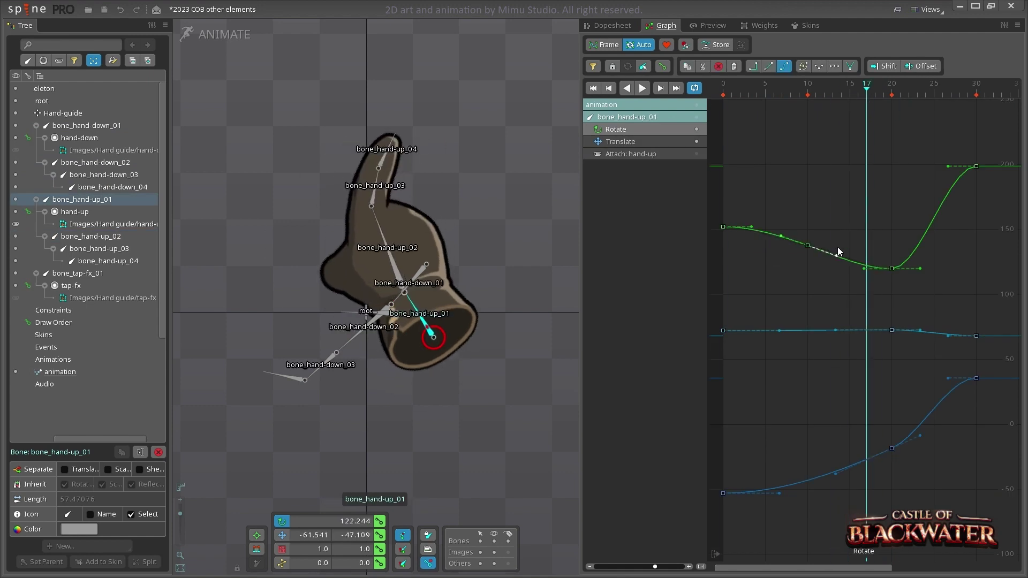
- Ease the finger rotation curves, raising bone_hand-up_04's frame-10 peak to 30.662
click(375, 225)
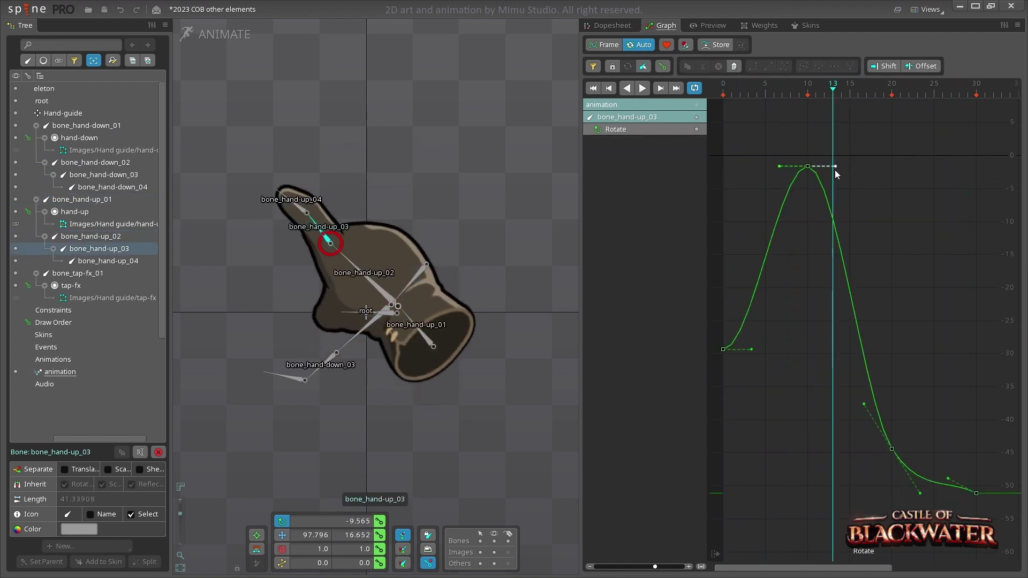
click(300, 213)
drag(807, 166, 810, 137)
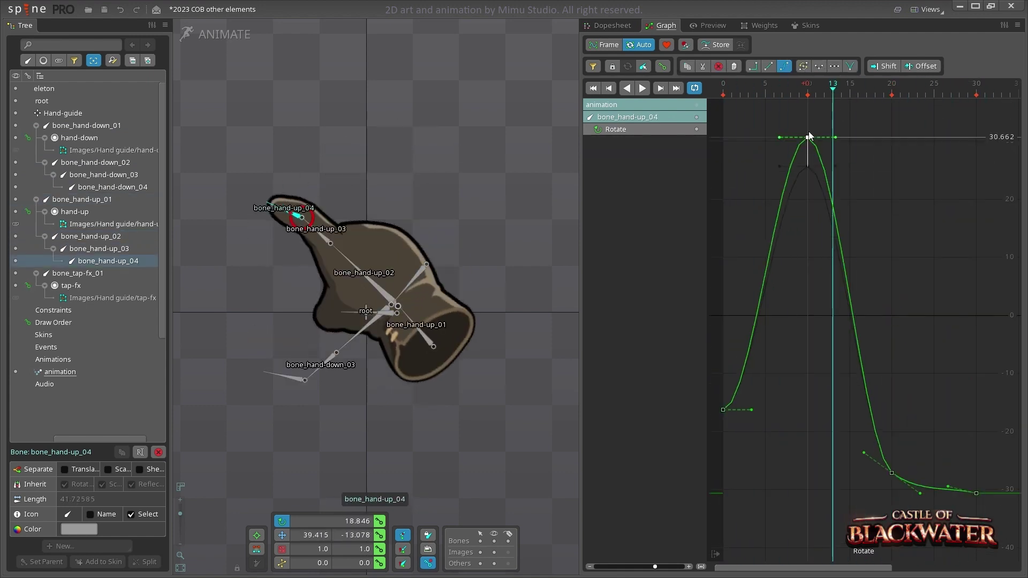
click(420, 257)
click(371, 329)
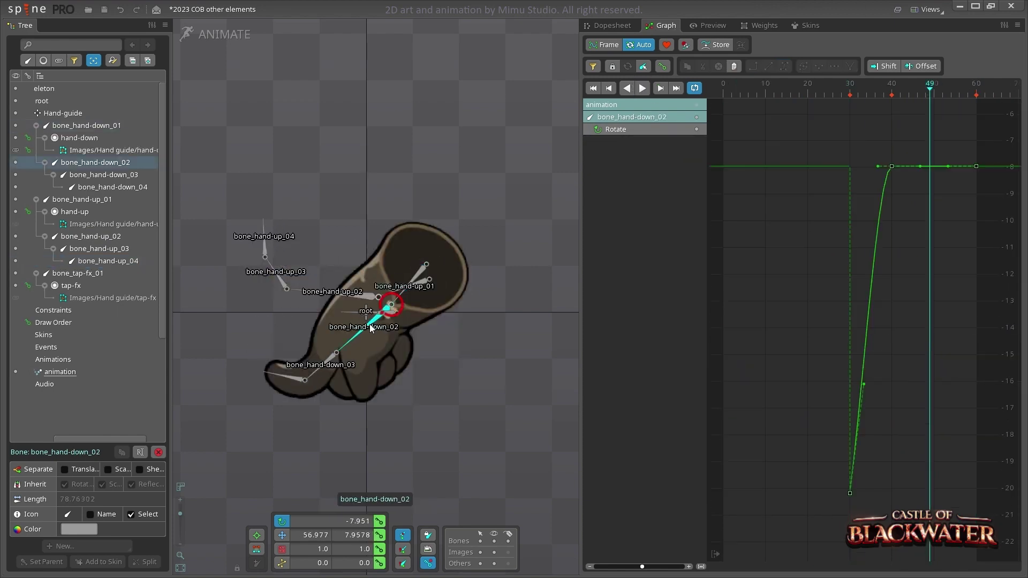
click(319, 366)
click(834, 92)
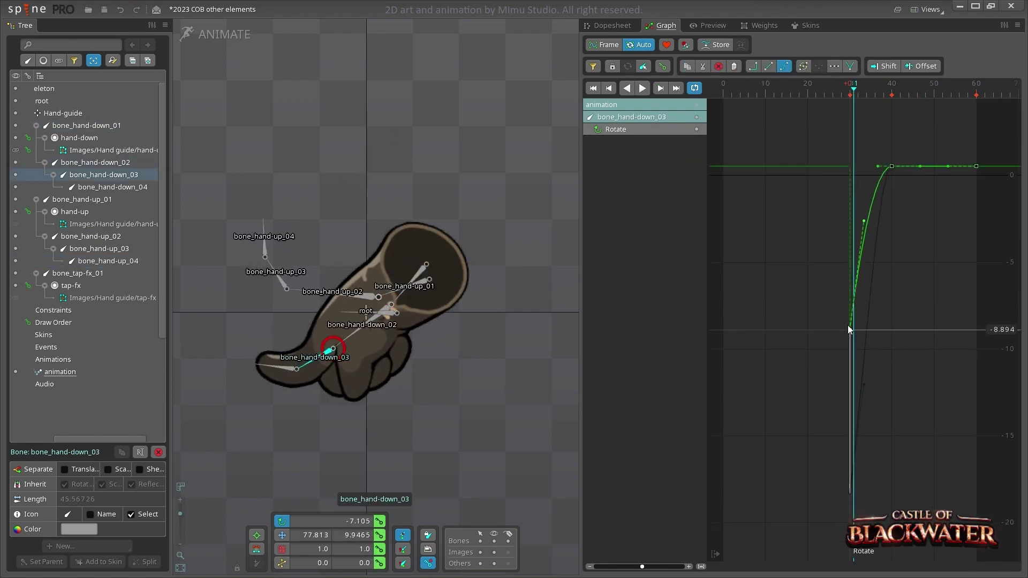
- Scale the selected keys so the animation ends at frame 30
click(608, 25)
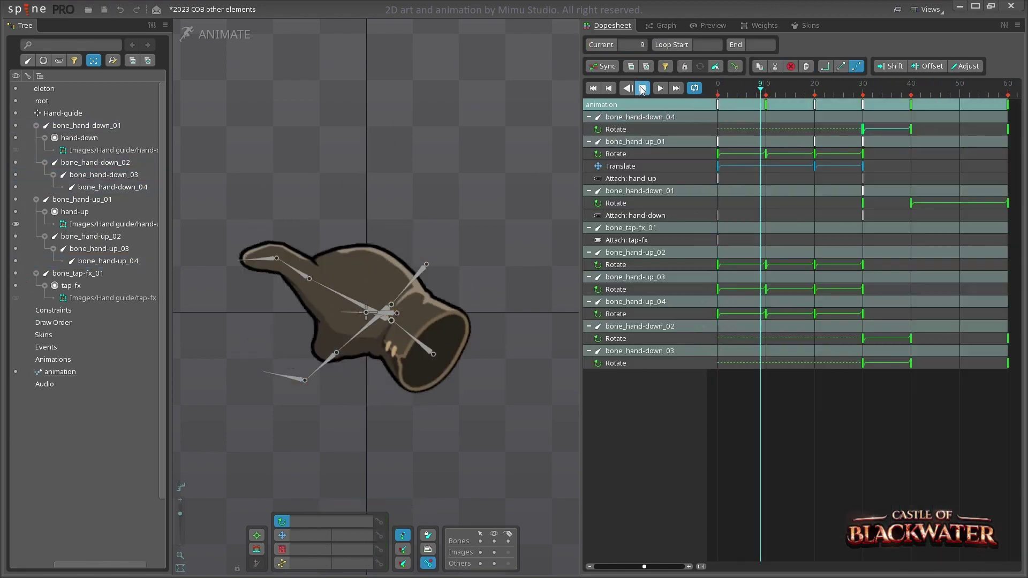
drag(918, 156, 815, 216)
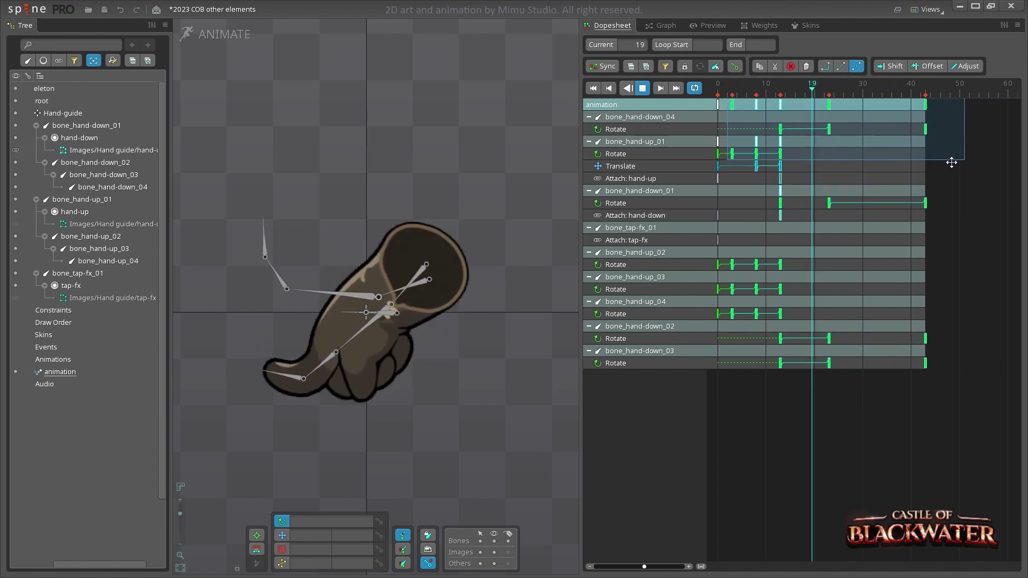
drag(958, 156, 898, 155)
- Key a small position change for bone_hand-down_01 around frames 18–20
click(418, 273)
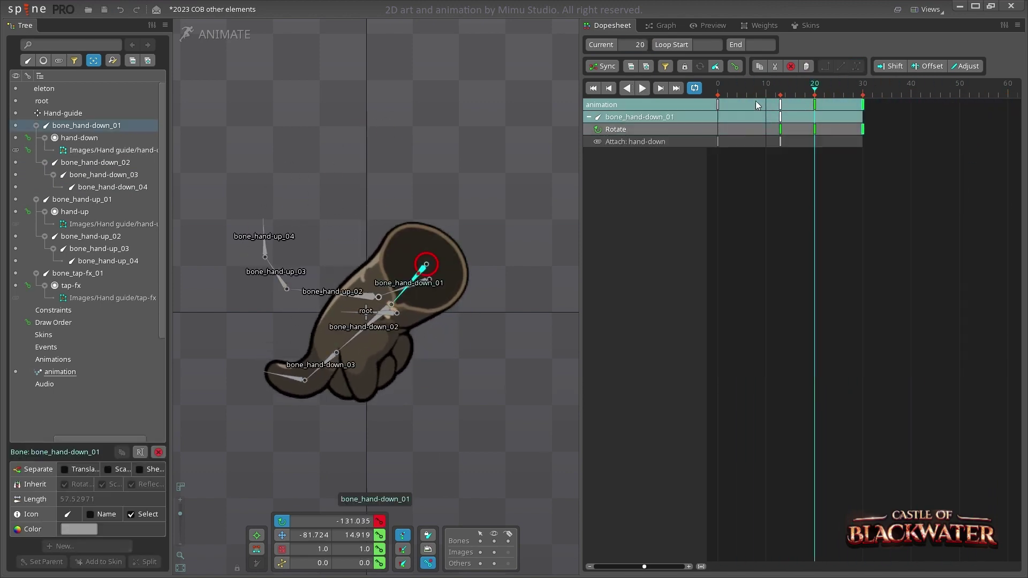
click(780, 93)
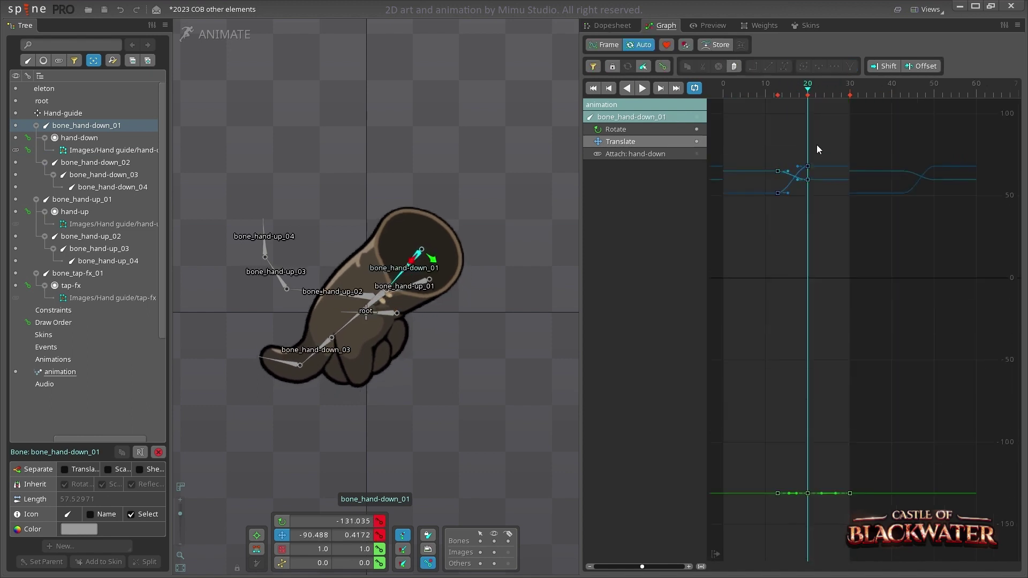
click(839, 106)
drag(840, 108, 849, 102)
drag(421, 262, 409, 255)
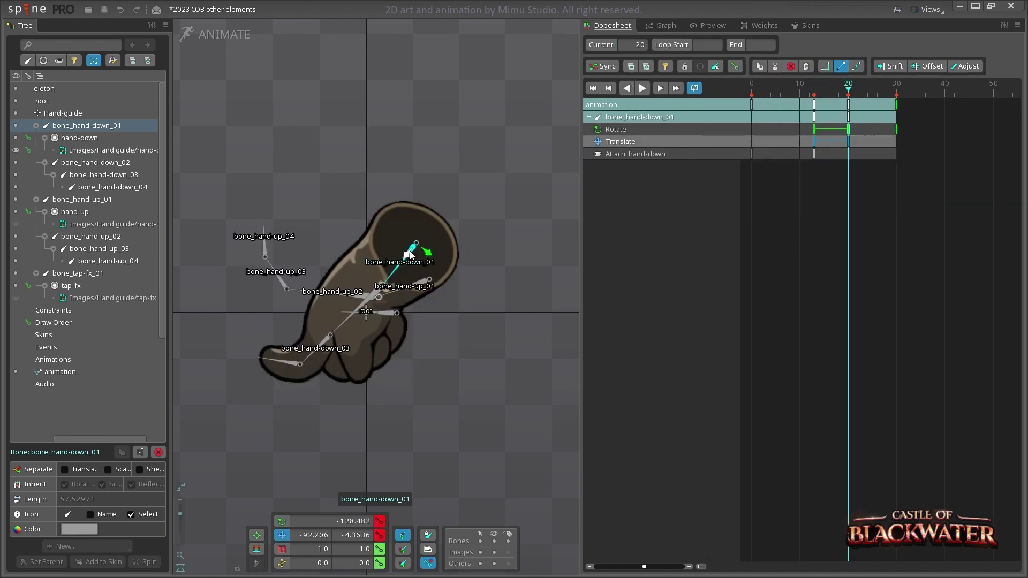
drag(850, 117, 843, 117)
click(850, 142)
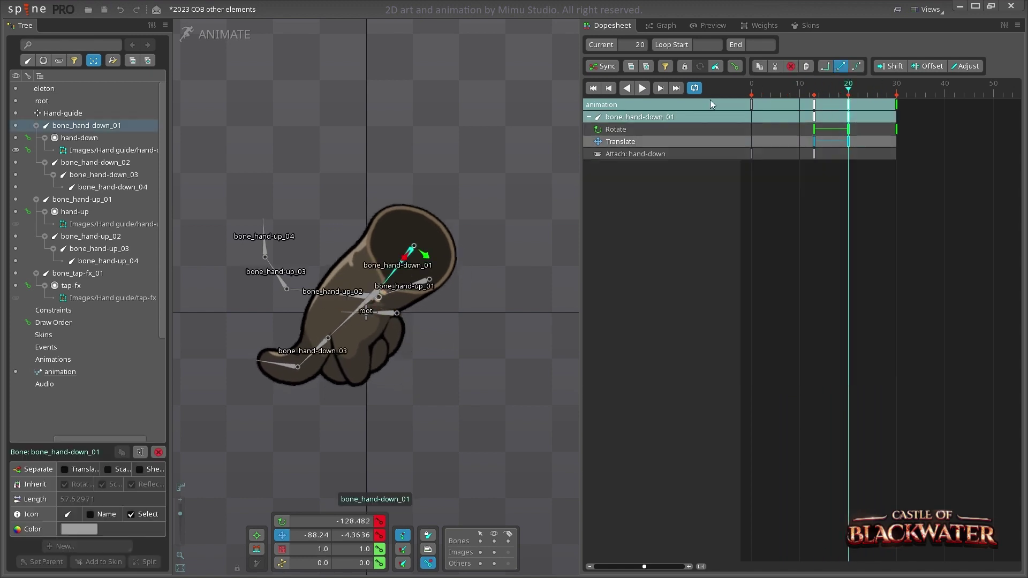
- Check bone_hand-down_01's rotation curve and play back the animation
click(662, 25)
click(642, 88)
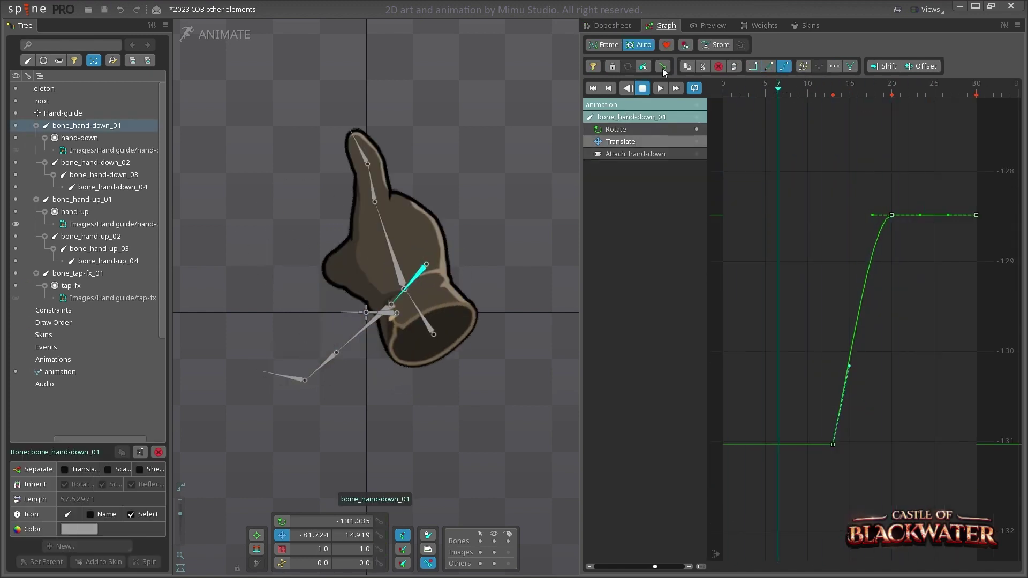
click(612, 25)
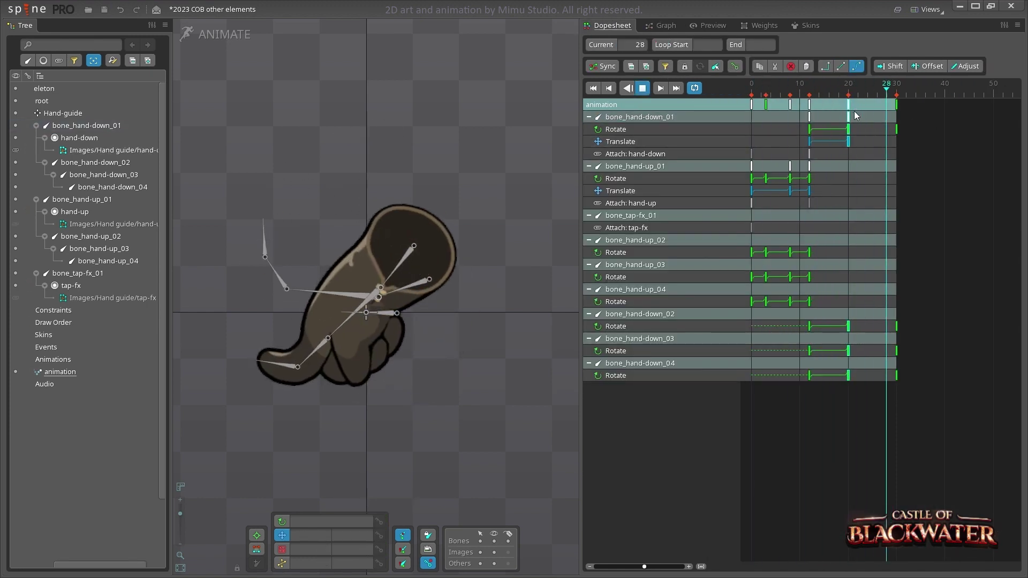
- Change the tap-fx attachment's colour and key its colour fade
click(283, 369)
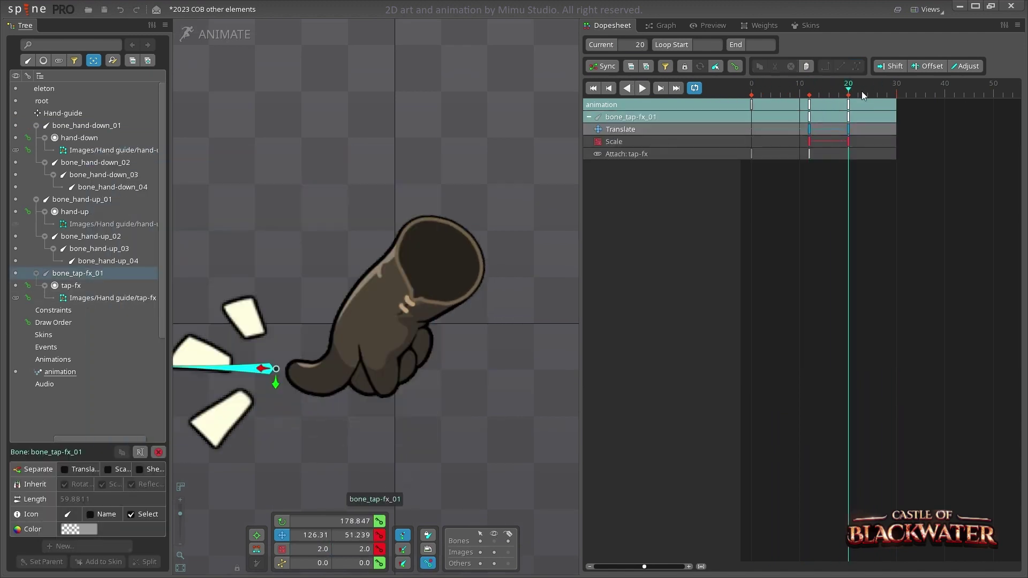
click(133, 299)
click(87, 529)
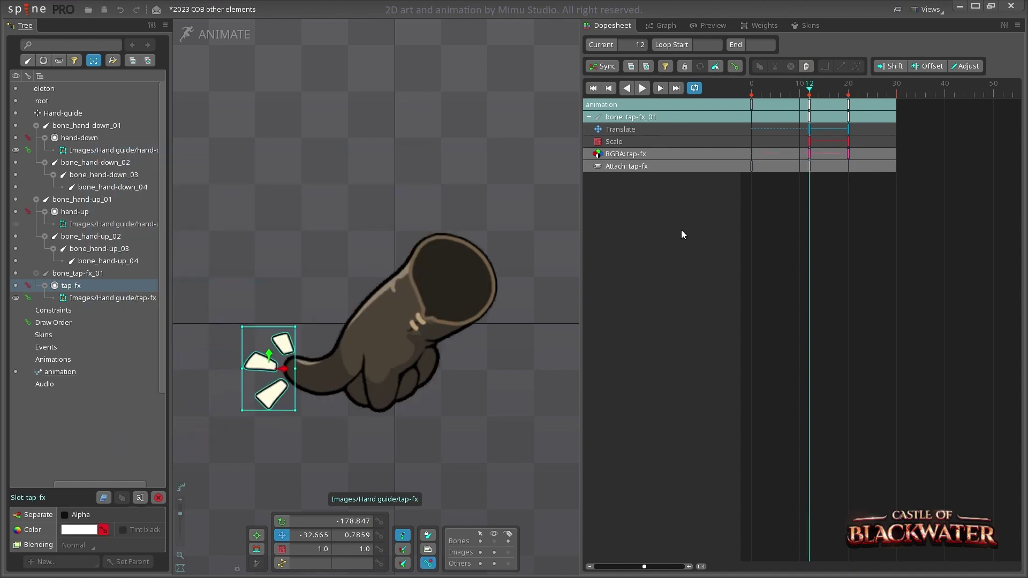
click(266, 373)
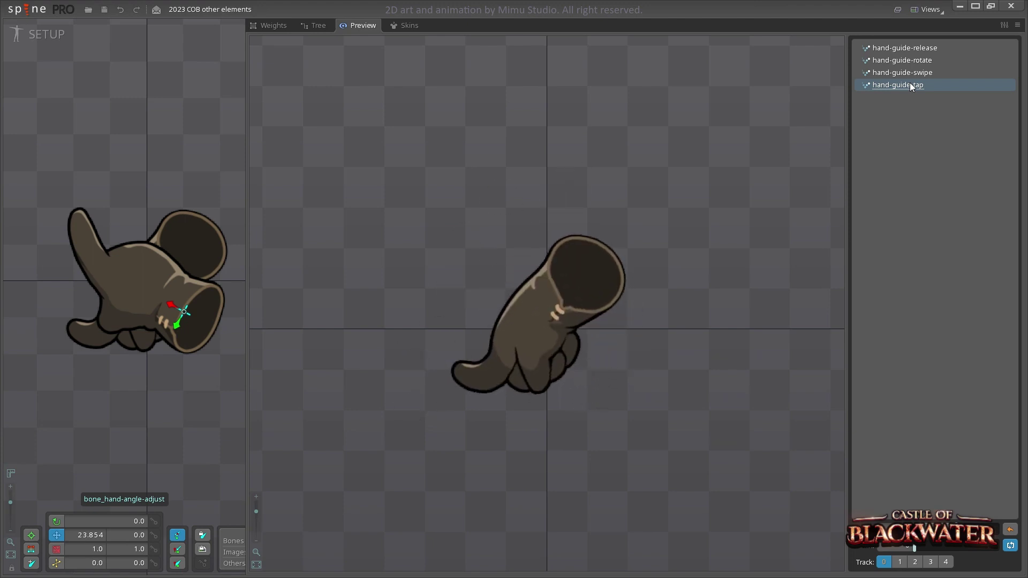
- Select hand-guide-release, hand-guide-swipe, then hand-guide-rotate in the Preview animation list
click(876, 50)
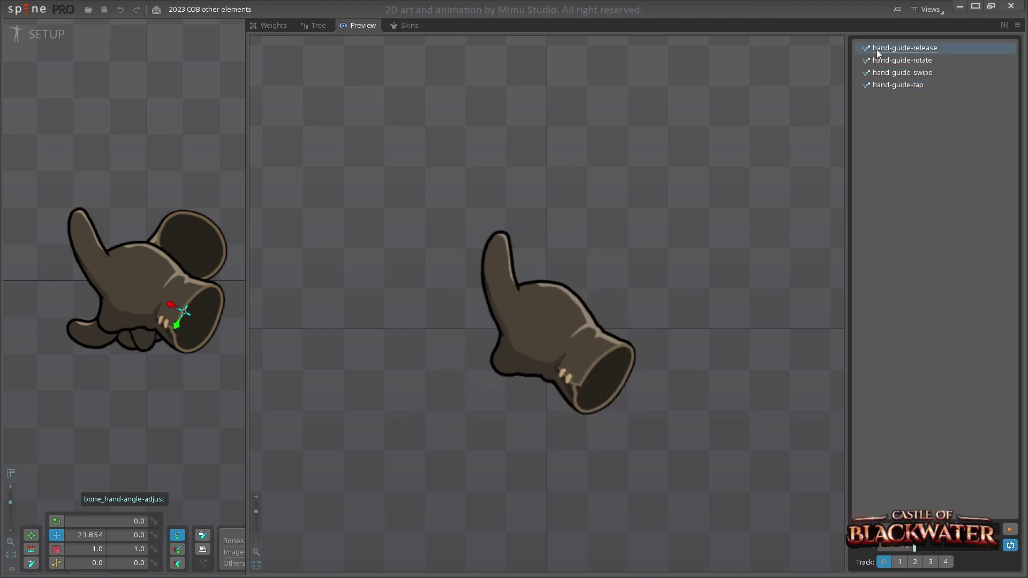
click(878, 74)
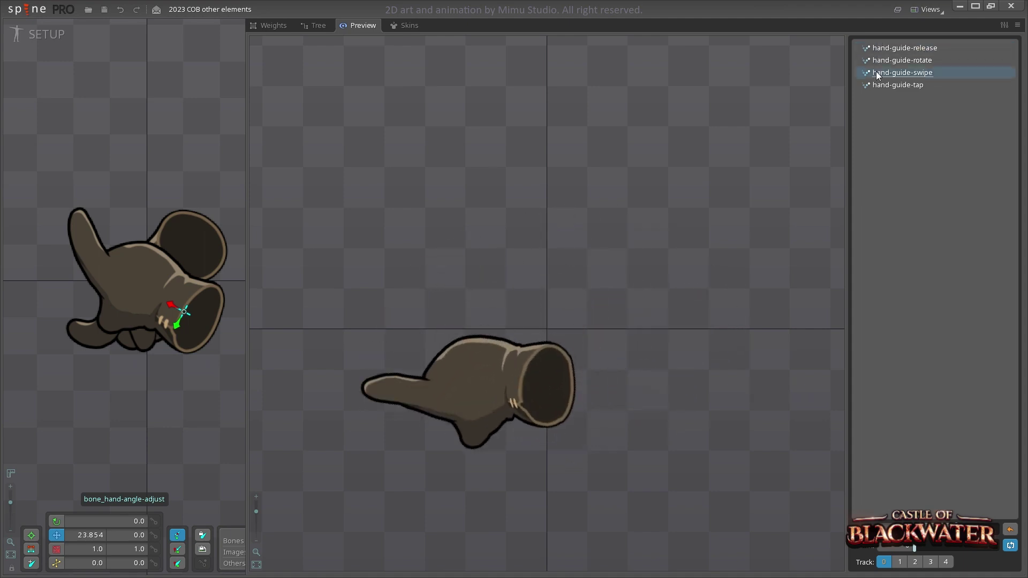
click(878, 61)
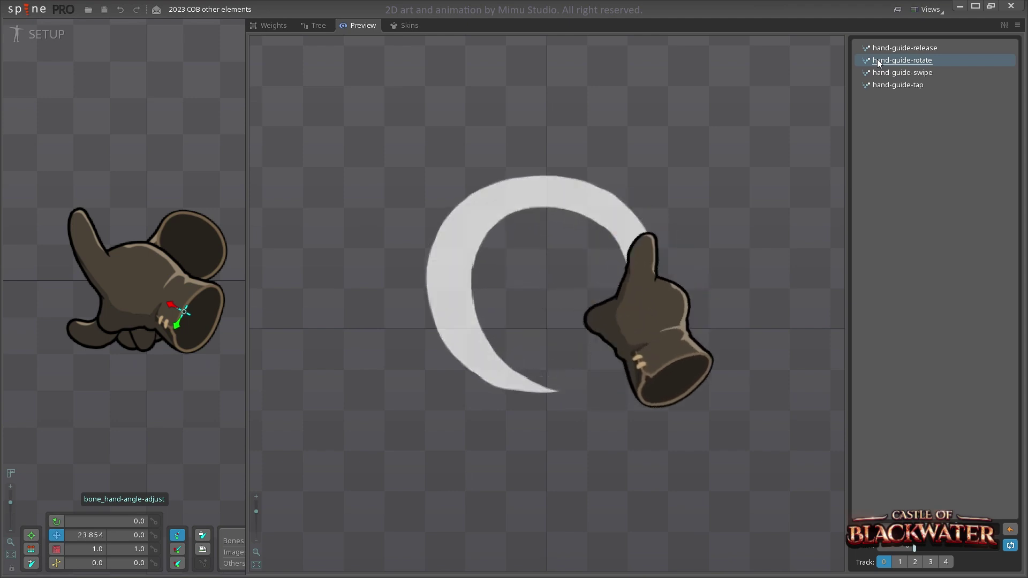